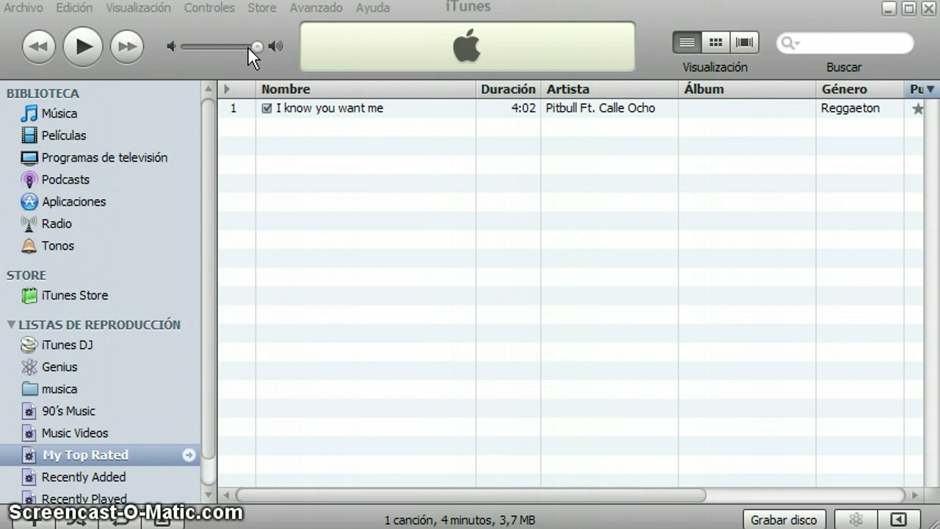
click(190, 25)
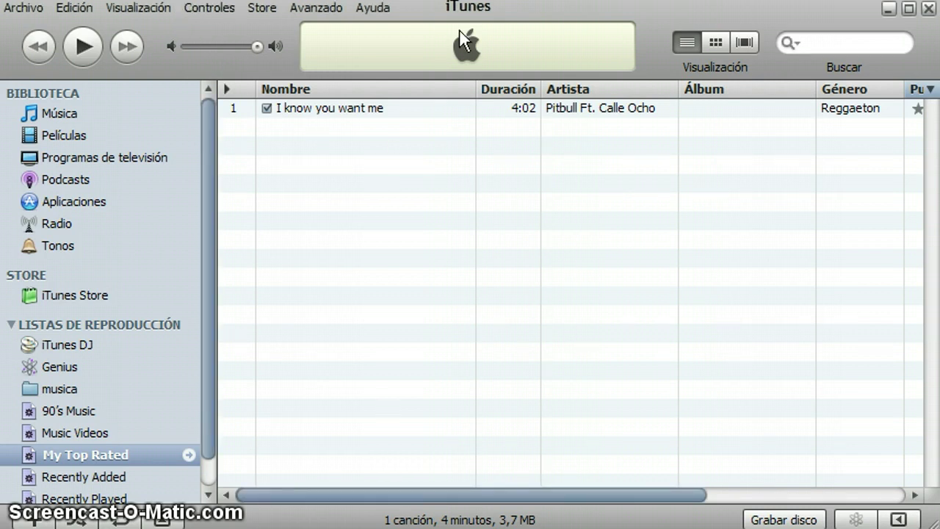
drag(432, 13, 433, 16)
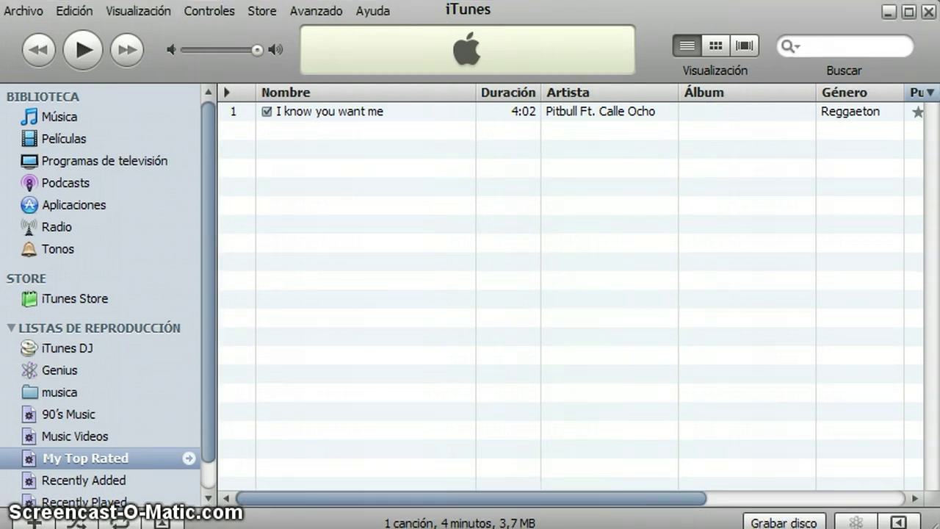
Shrink the My Documents window and open the View settings of its Folder Options
drag(514, 357, 385, 186)
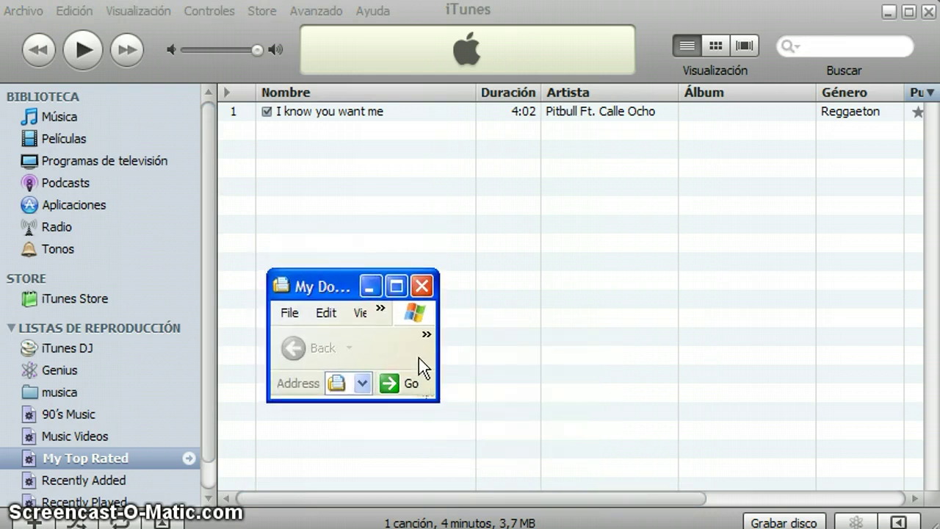
click(380, 309)
mouse_move(415, 381)
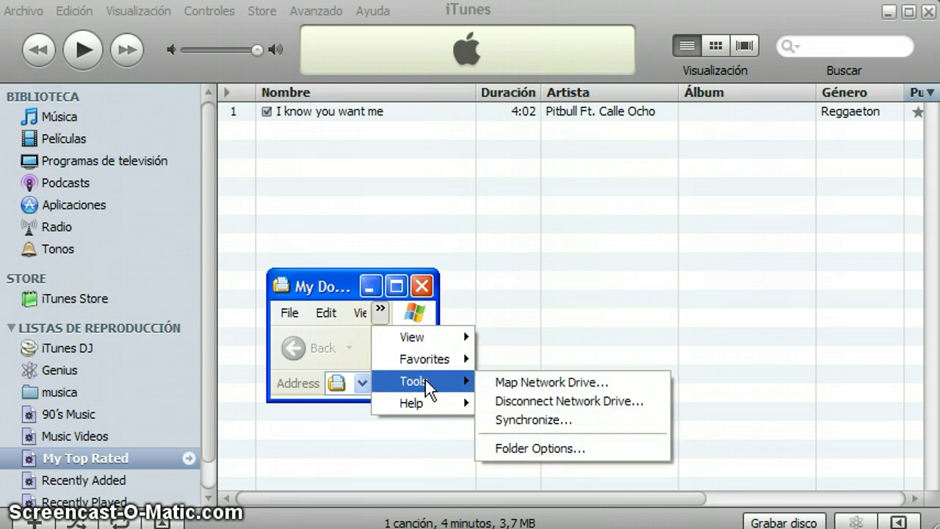
click(565, 451)
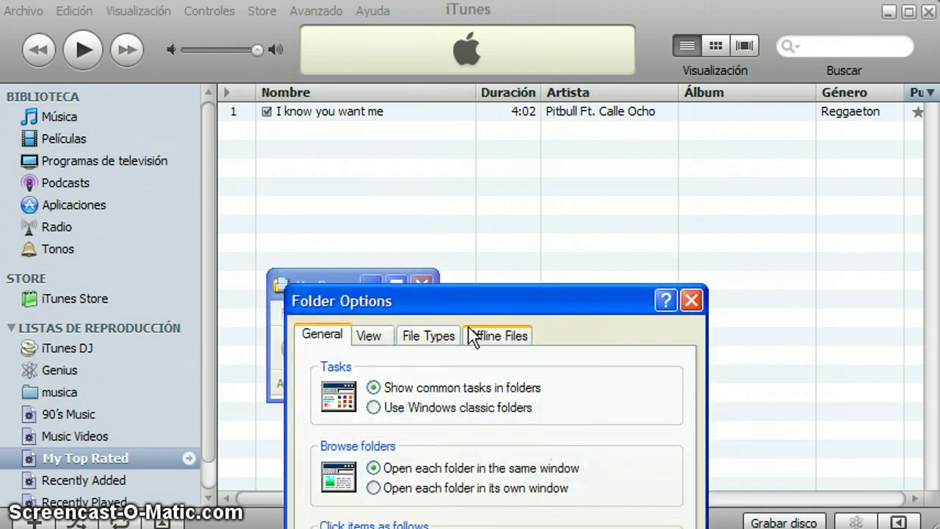
drag(455, 300, 400, 32)
click(316, 68)
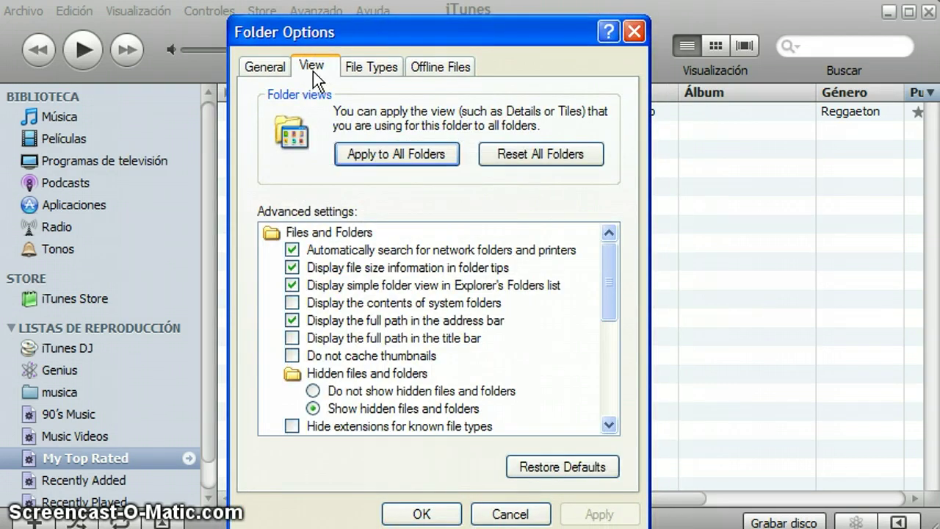
Show hidden files and folders, keep known file extensions unhidden, apply the folder settings and close the My Documents window
drag(609, 292, 612, 327)
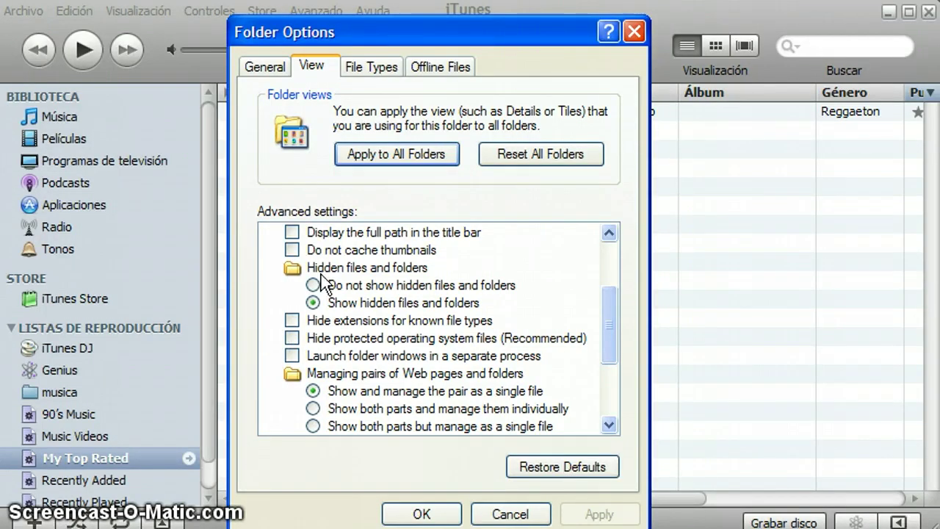
click(312, 303)
click(293, 321)
click(293, 321)
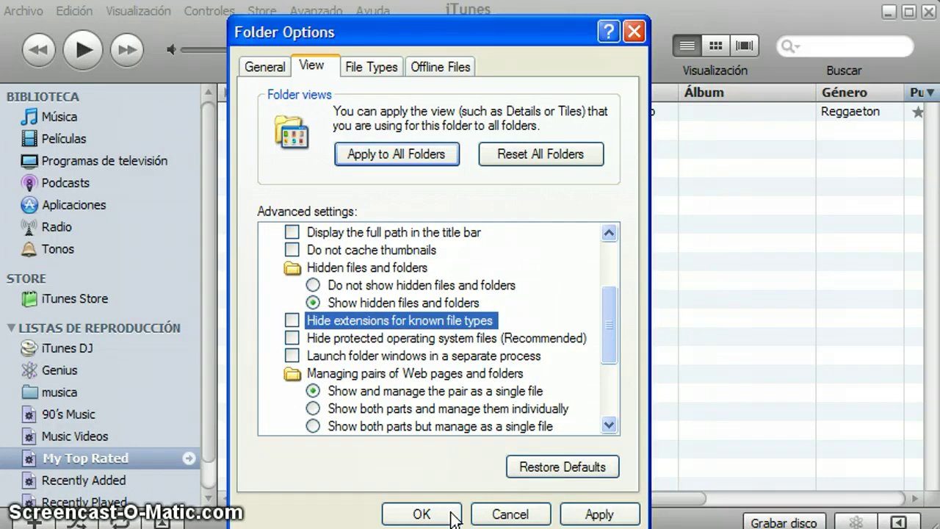
click(573, 512)
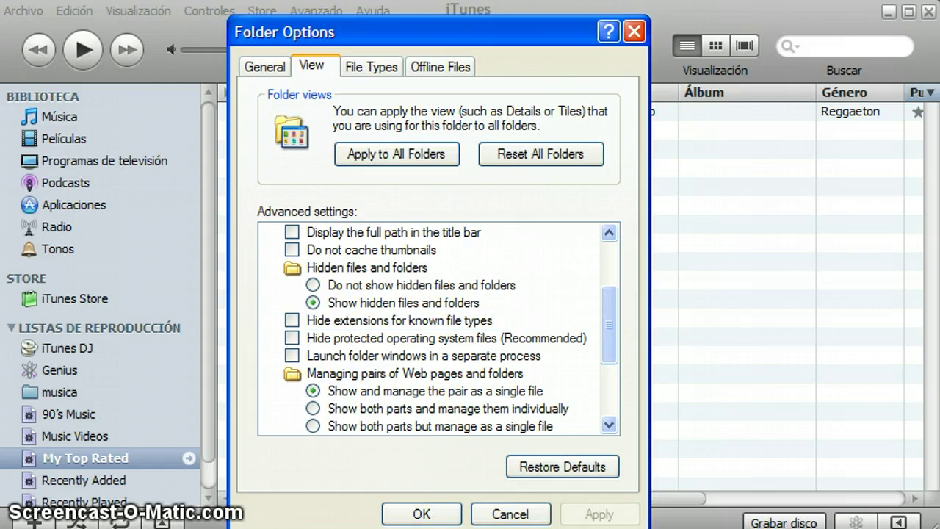
click(421, 513)
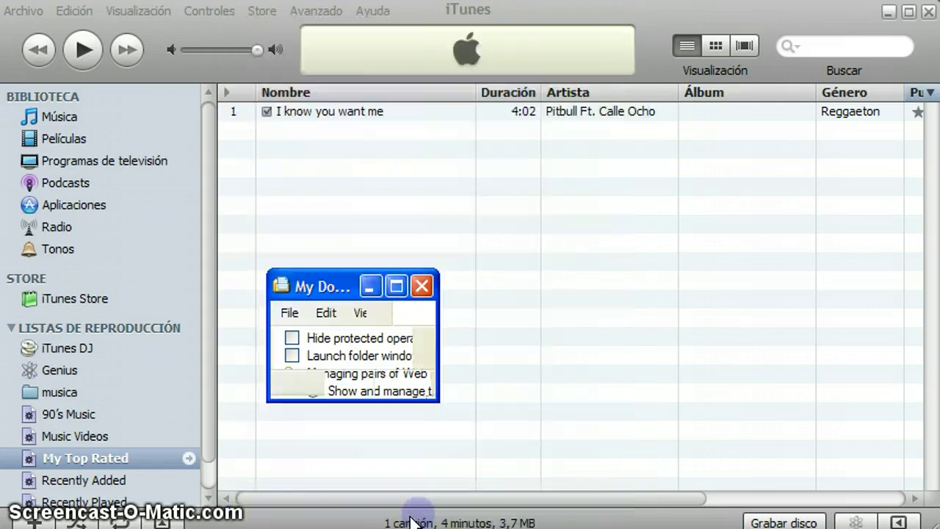
click(422, 286)
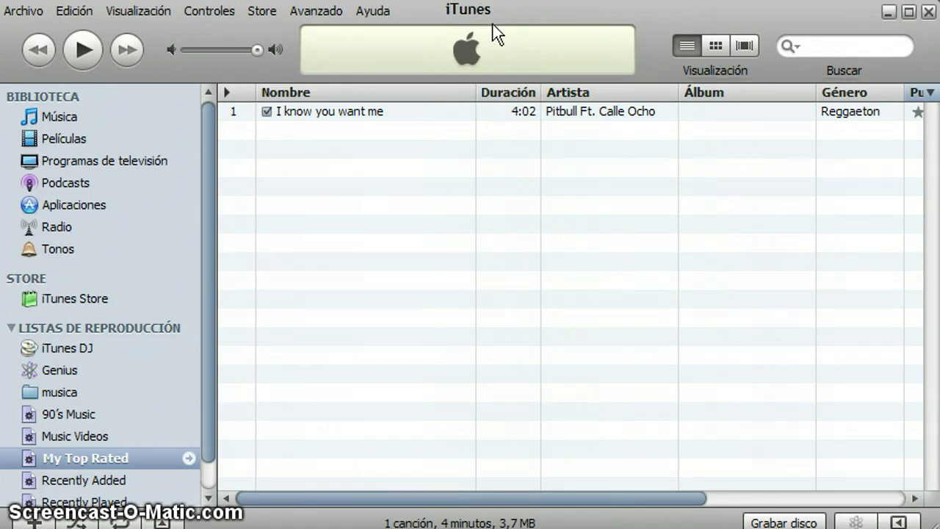
View the Tonos library and make sure Tonos is among the items shown in the iTunes general preferences
click(343, 115)
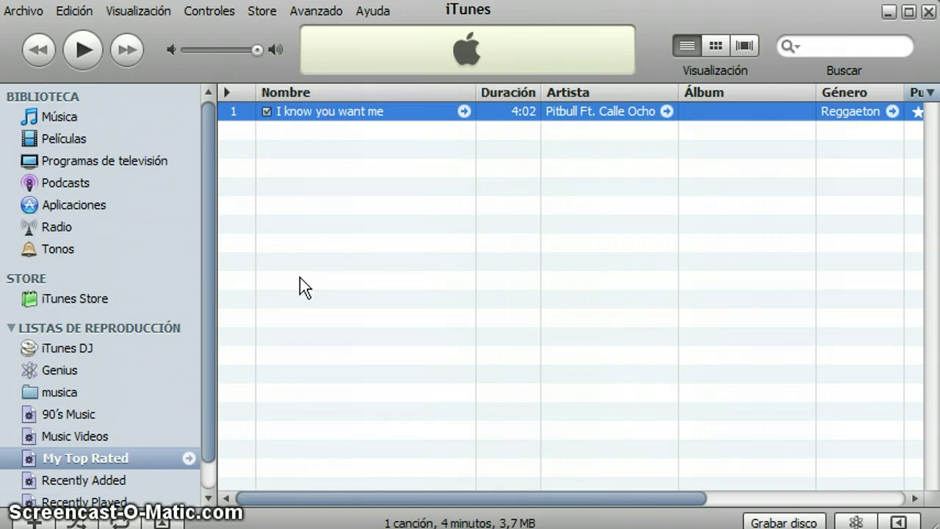
click(51, 248)
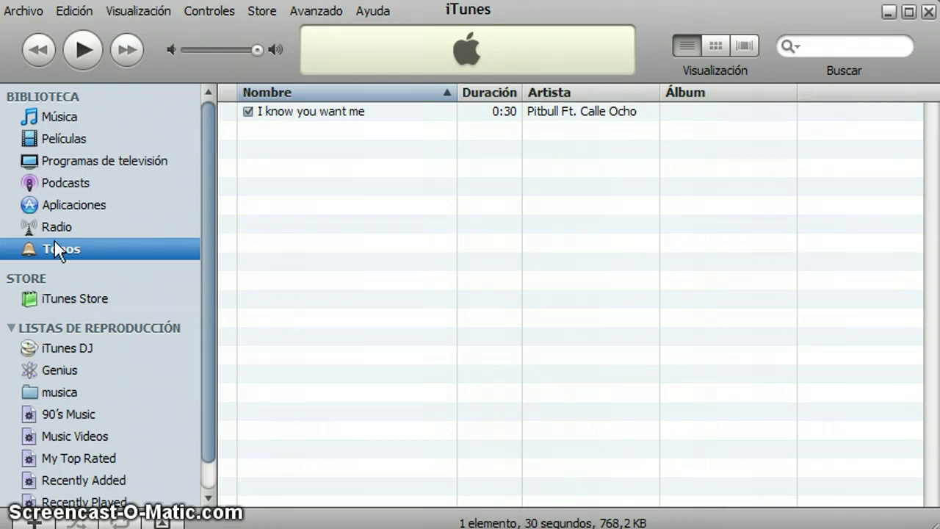
click(63, 14)
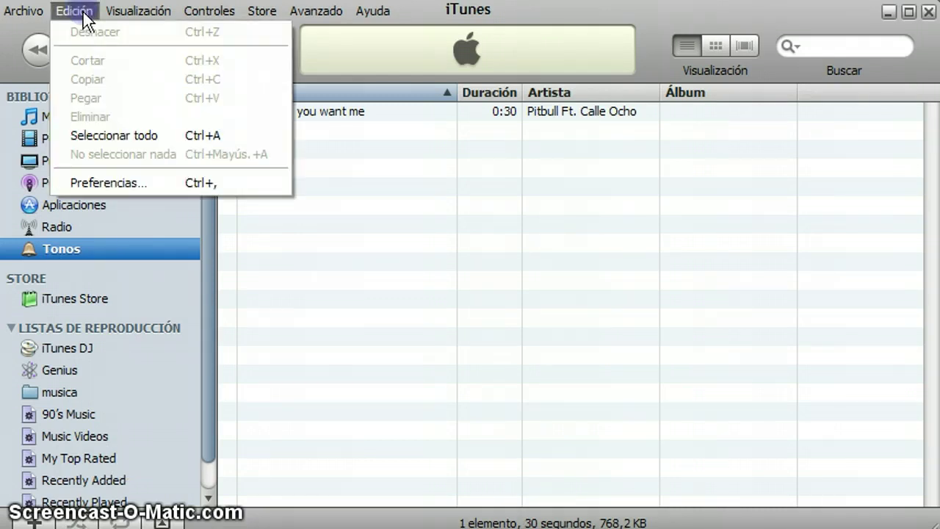
click(137, 185)
drag(297, 85, 233, 1)
click(601, 188)
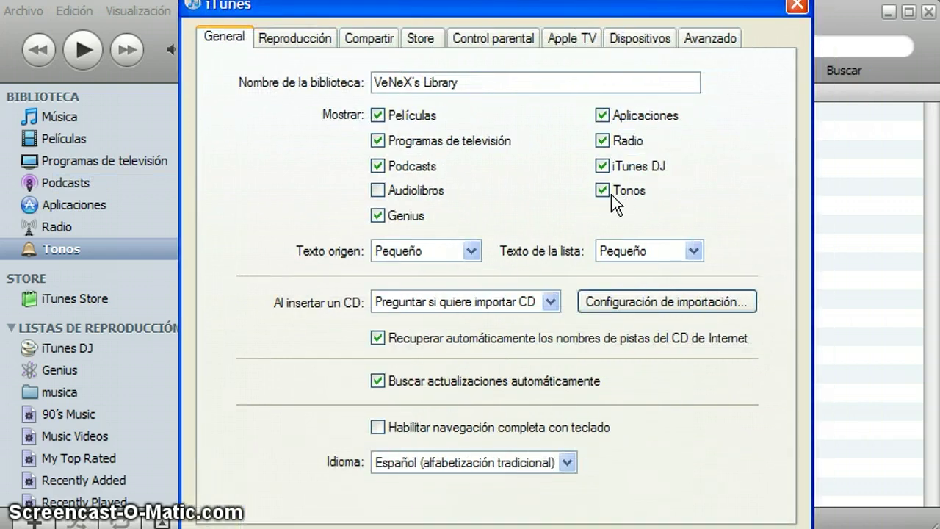
drag(576, 15, 560, 74)
key(Return)
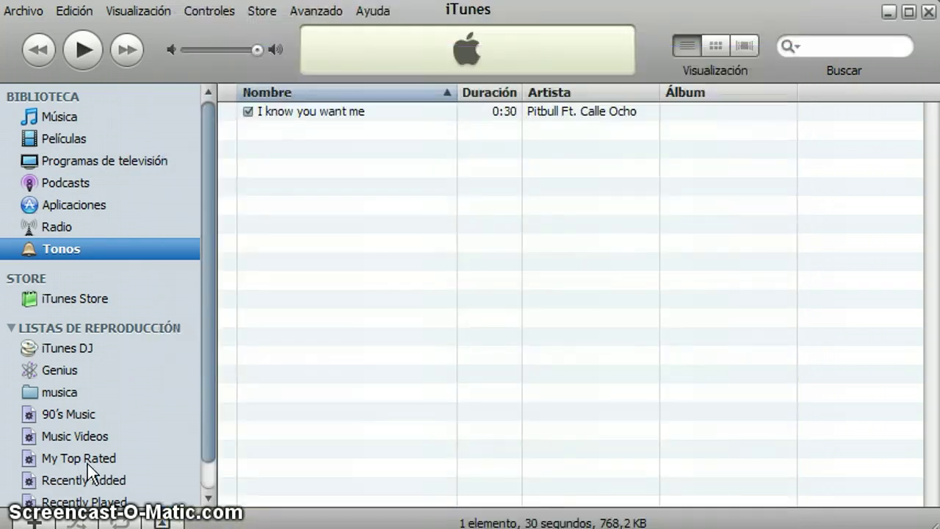
Play the song "I know you want me" from the My Top Rated playlist briefly and pause it
click(85, 460)
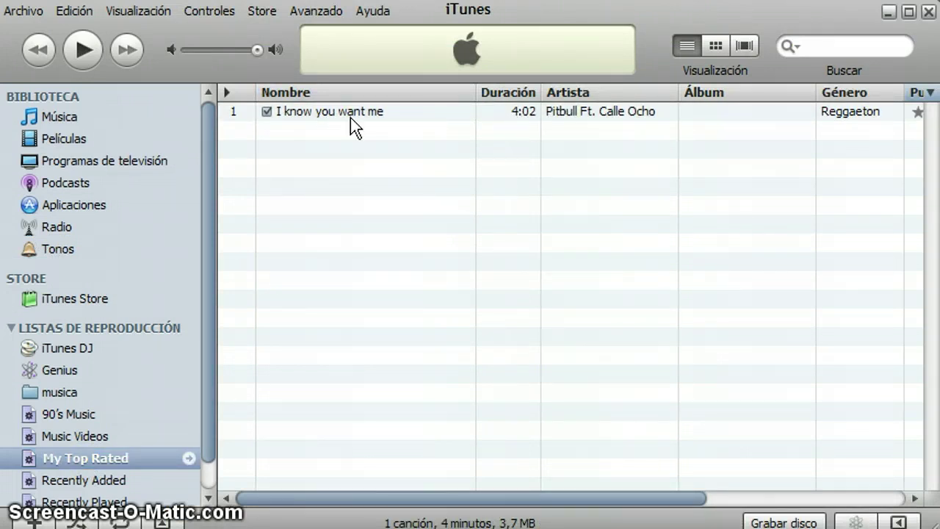
click(345, 115)
double_click(344, 116)
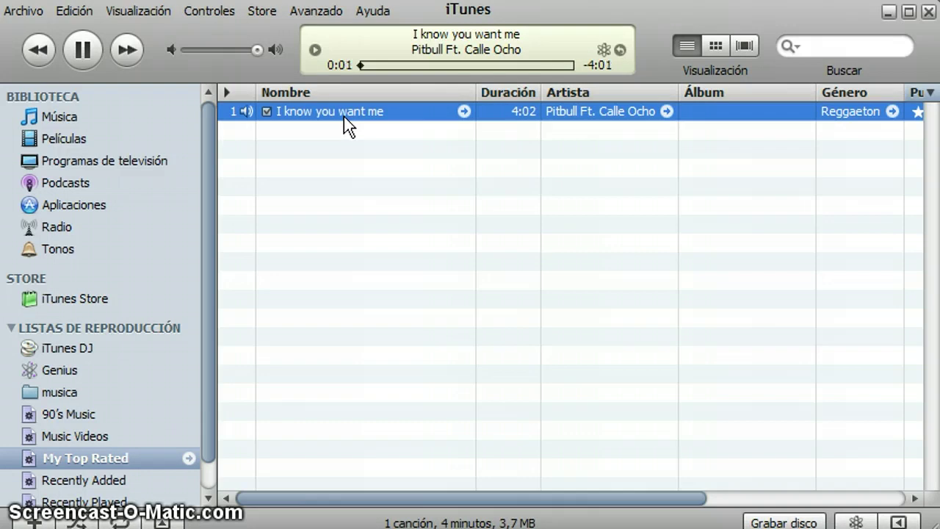
click(82, 50)
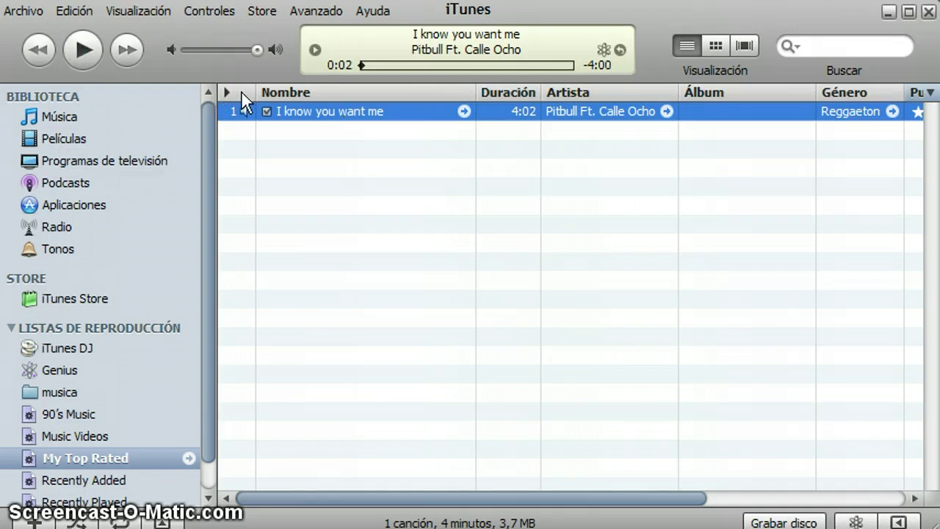
Enable the custom start (Inicio) and end (Final) times in the playback options of "I know you want me"
right_click(299, 113)
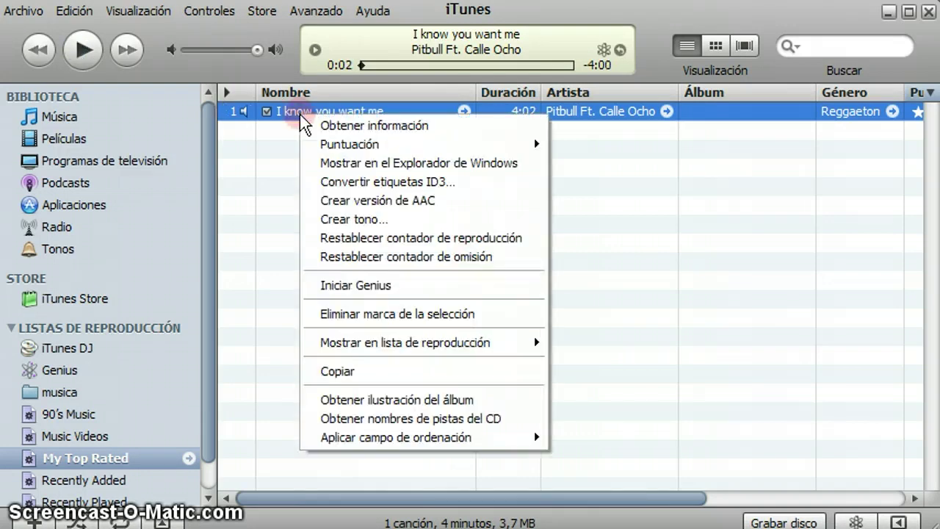
click(359, 125)
drag(563, 165, 349, 31)
click(449, 66)
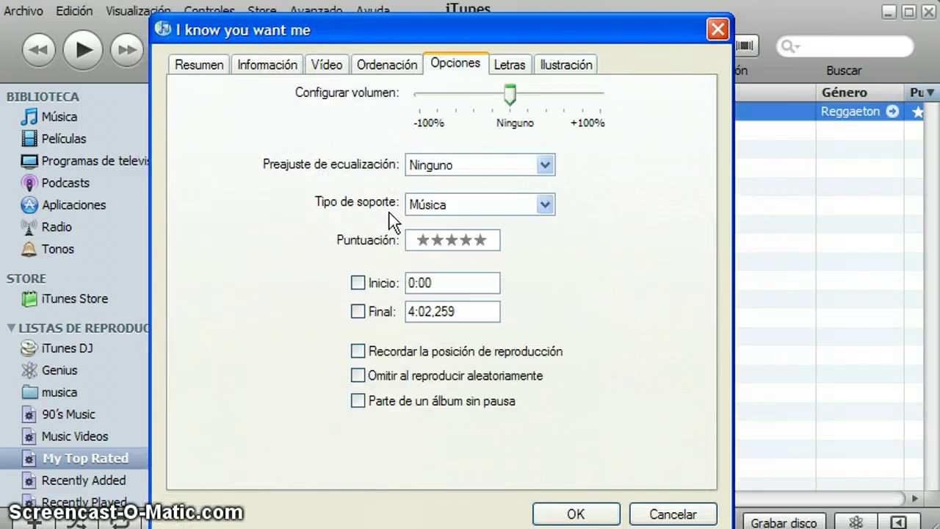
click(357, 283)
click(358, 311)
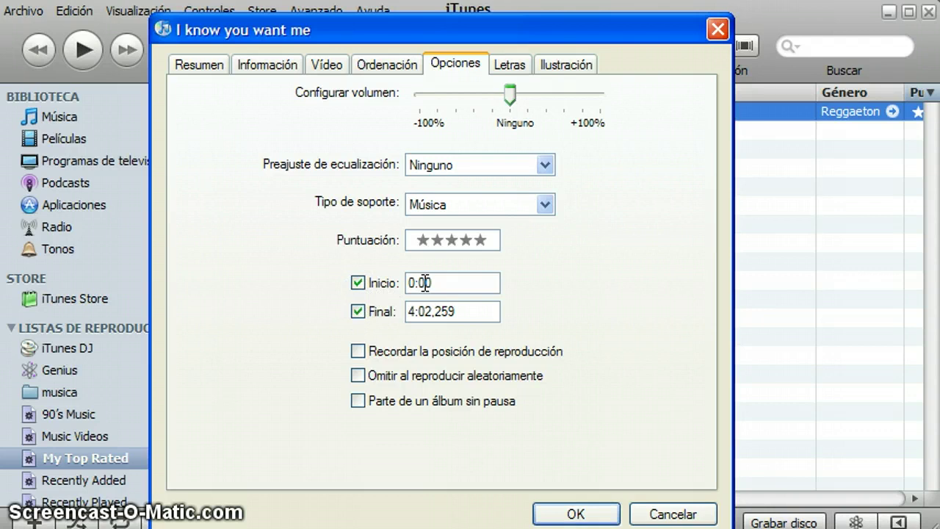
Keep the song's start time at 0:00, set its end time to 0:30 and save the options
drag(407, 283, 353, 310)
drag(495, 311, 307, 316)
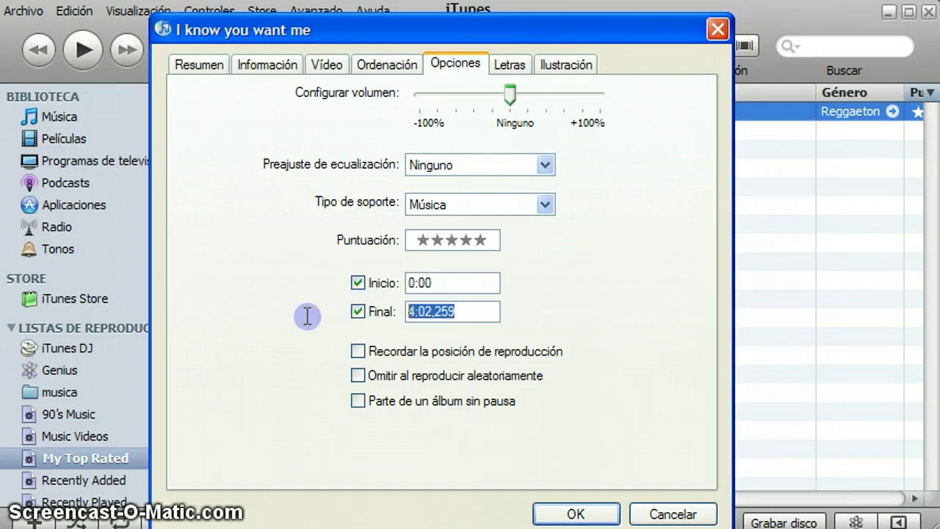
text(0:)
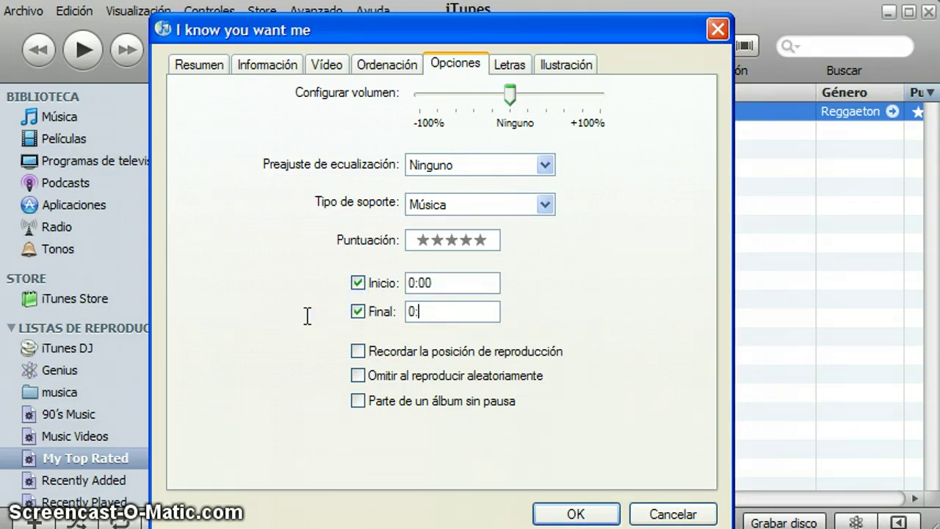
text(30)
drag(334, 30, 336, 5)
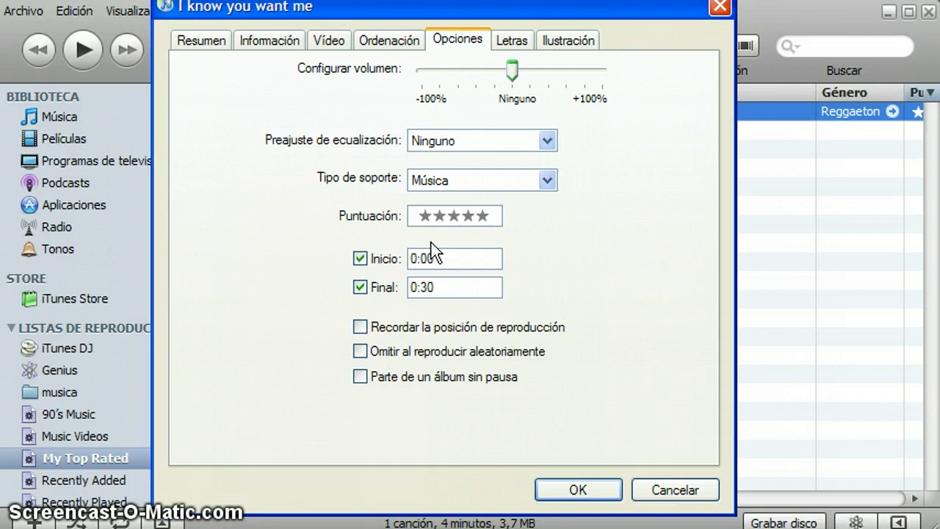
click(577, 494)
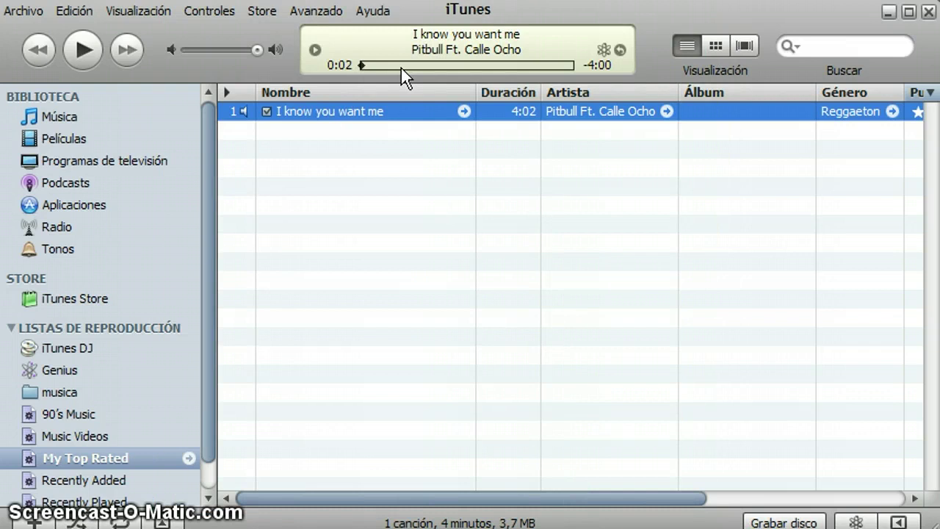
Play the song, skip ahead close to the 0:30 mark to check where playback ends, and stop it
double_click(312, 112)
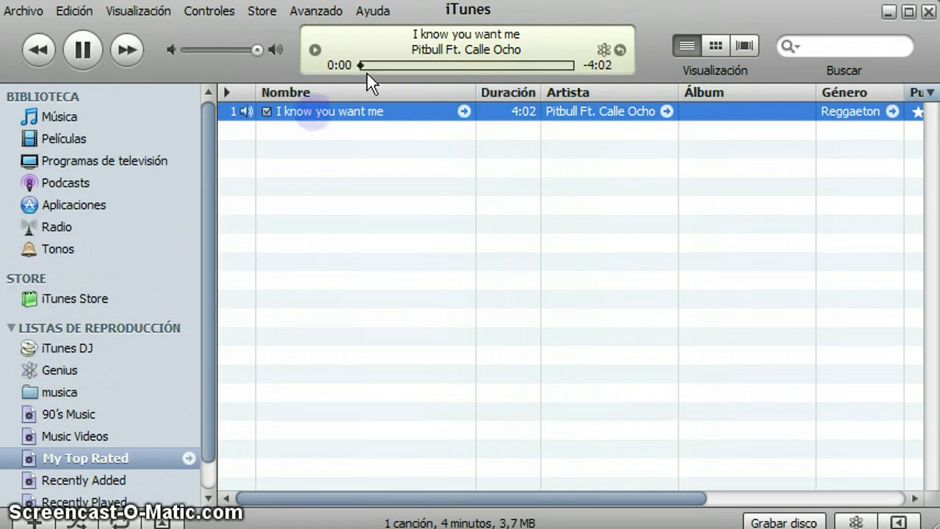
drag(362, 67, 380, 65)
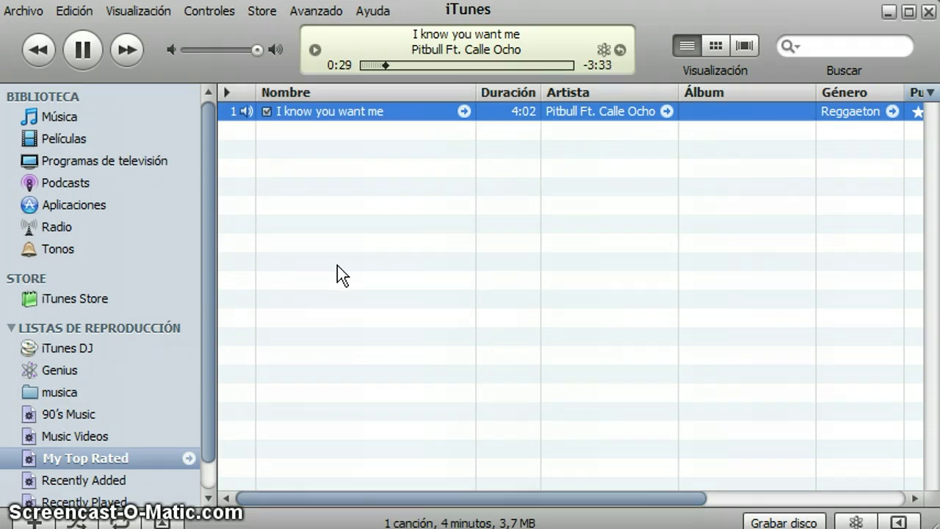
key(ctrl+period)
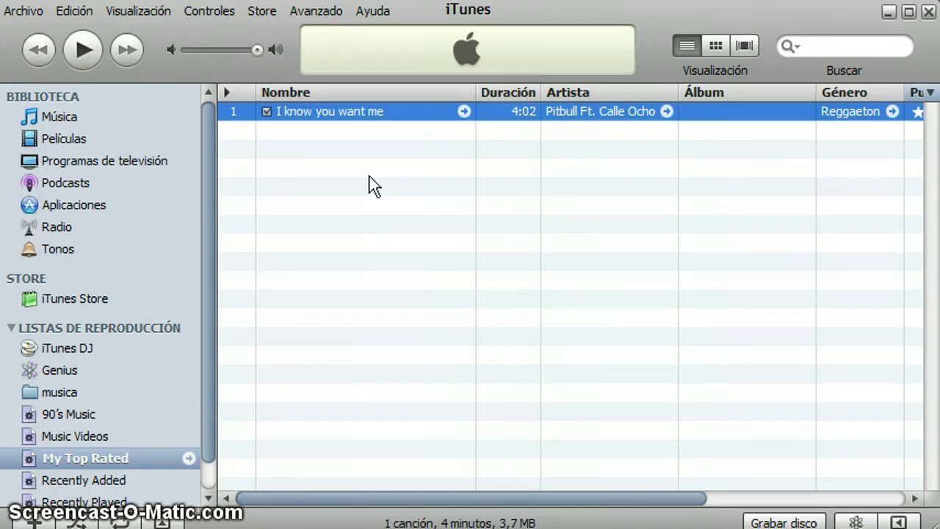
Create an AAC version of "I know you want me" and copy the 0:30 version to the desktop
right_click(306, 114)
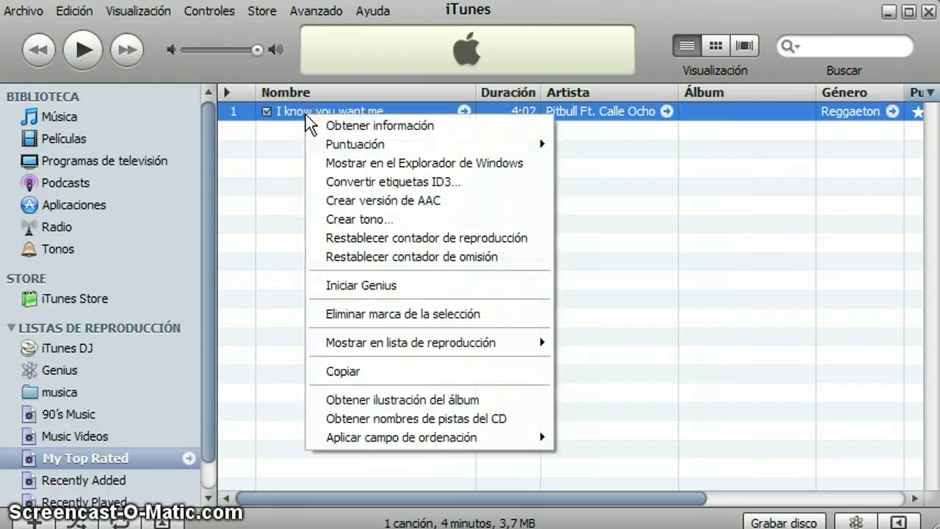
click(392, 201)
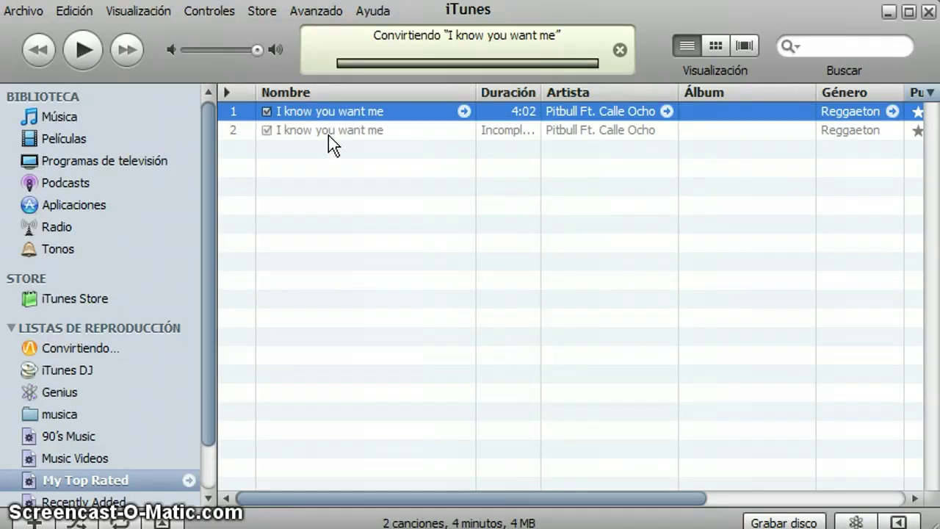
click(317, 130)
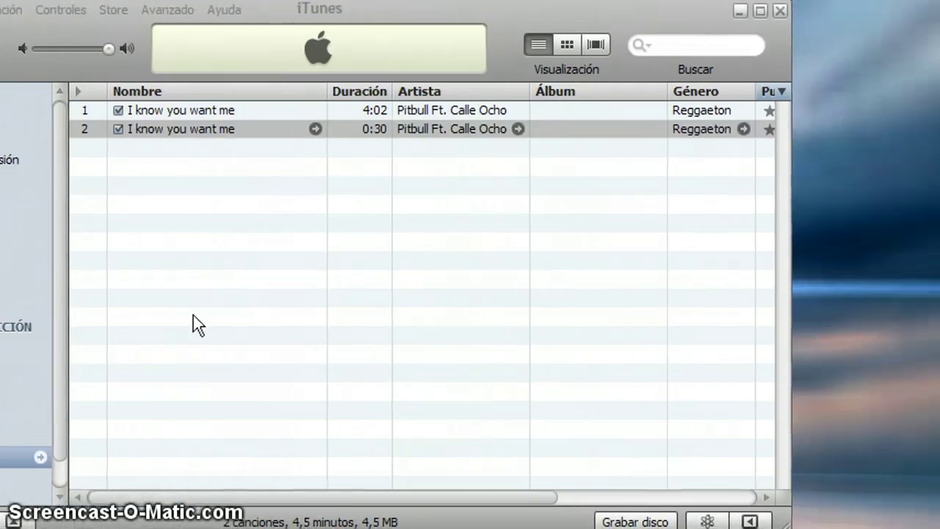
click(184, 132)
drag(211, 135, 872, 197)
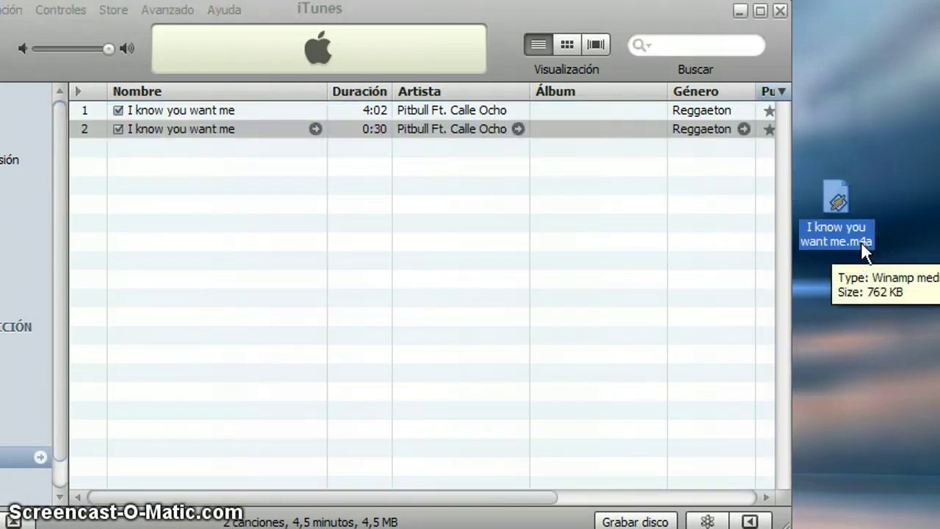
Rename the desktop file to "I know you want me.m4r" and accept the extension change
click(861, 241)
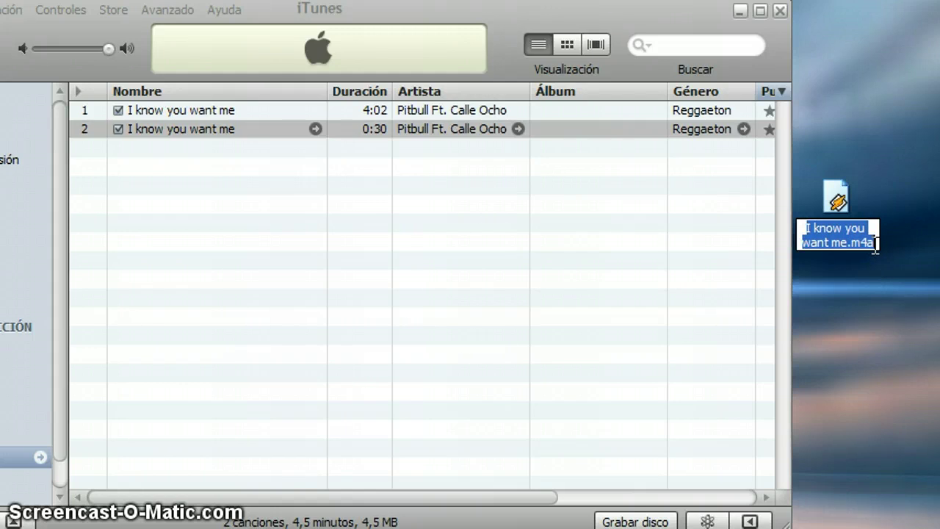
key(End)
key(BackSpace)
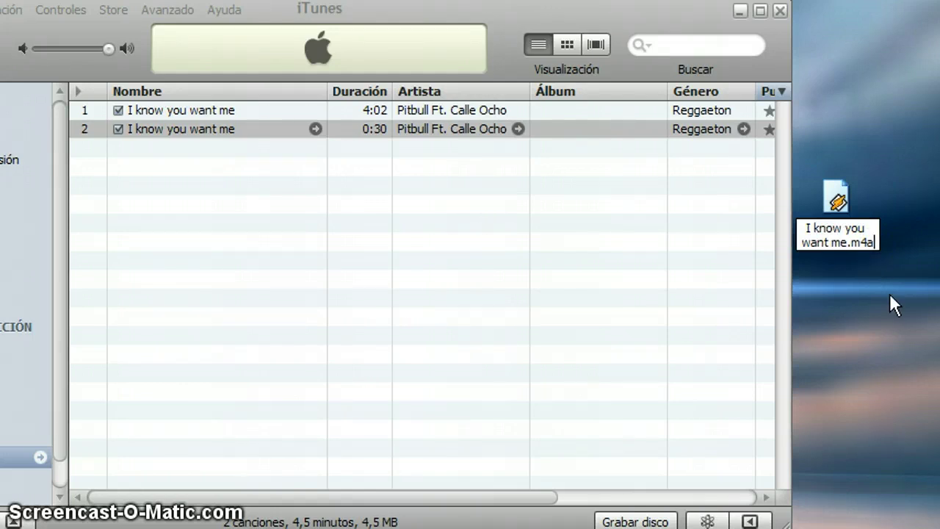
text(r)
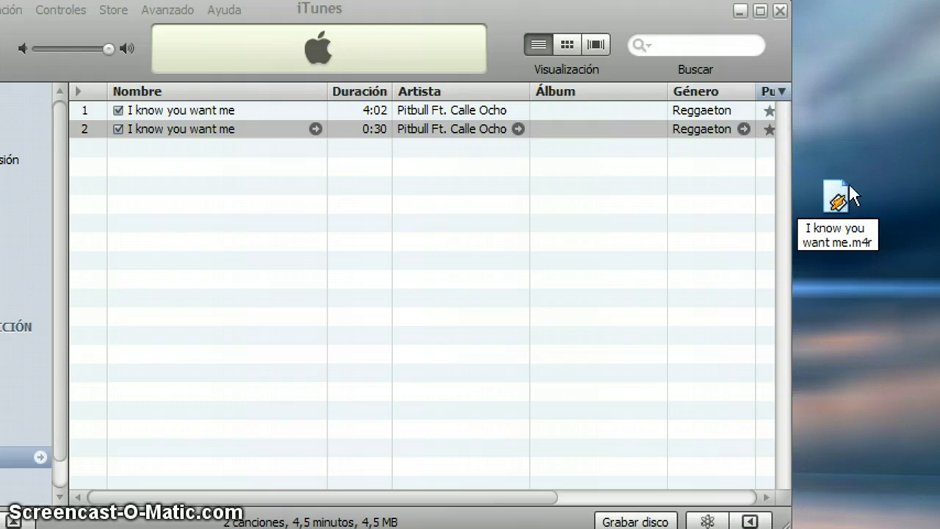
click(875, 182)
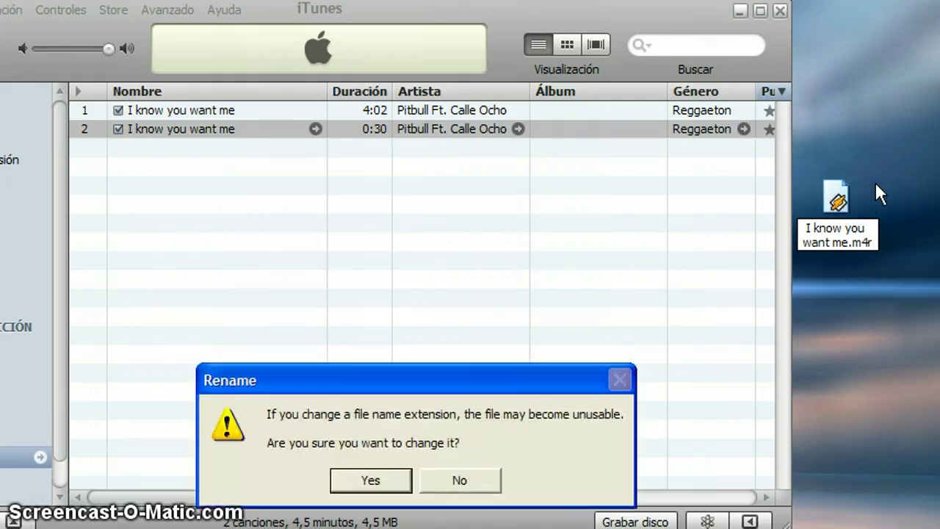
click(369, 480)
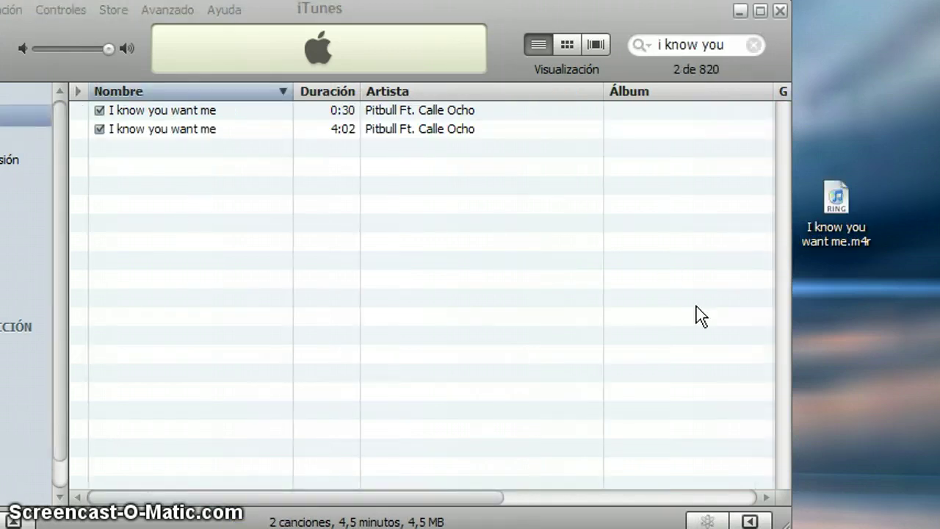
Delete the 0:30 version of "I know you want me" from the iTunes library
click(183, 112)
right_click(186, 113)
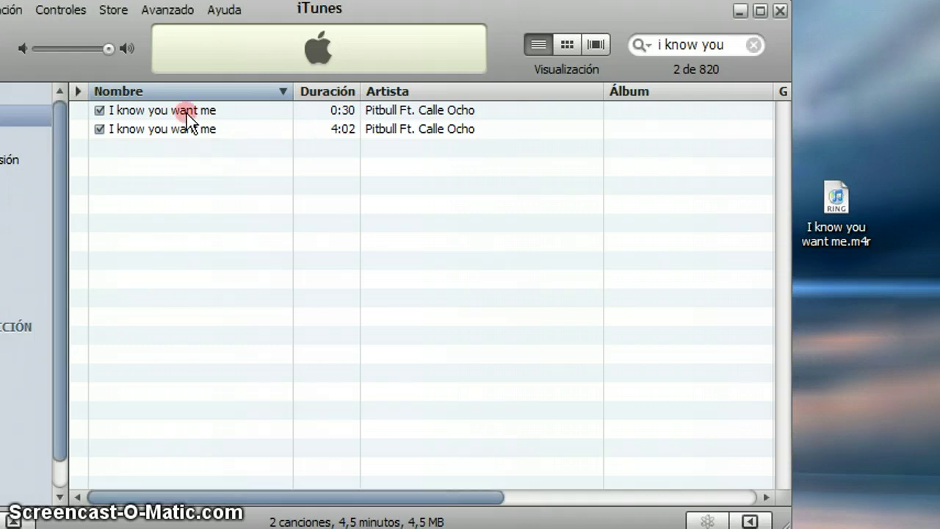
click(242, 370)
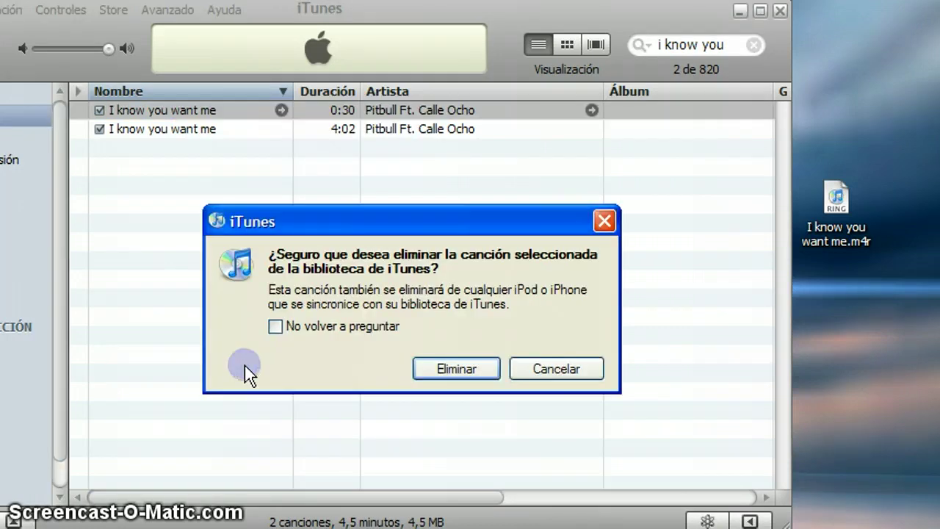
click(468, 366)
click(416, 366)
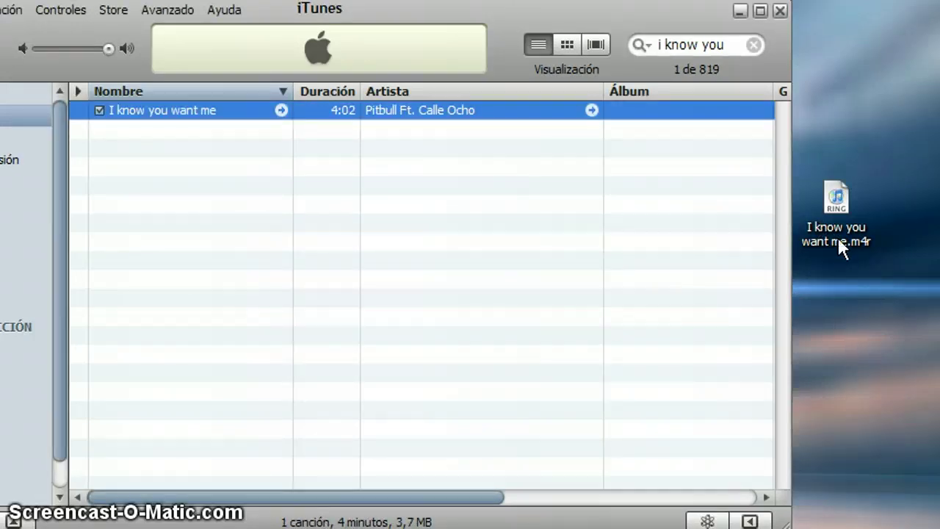
Open "I know you want me.m4r" from the desktop to add it to the iTunes ringtones (Tonos)
click(839, 239)
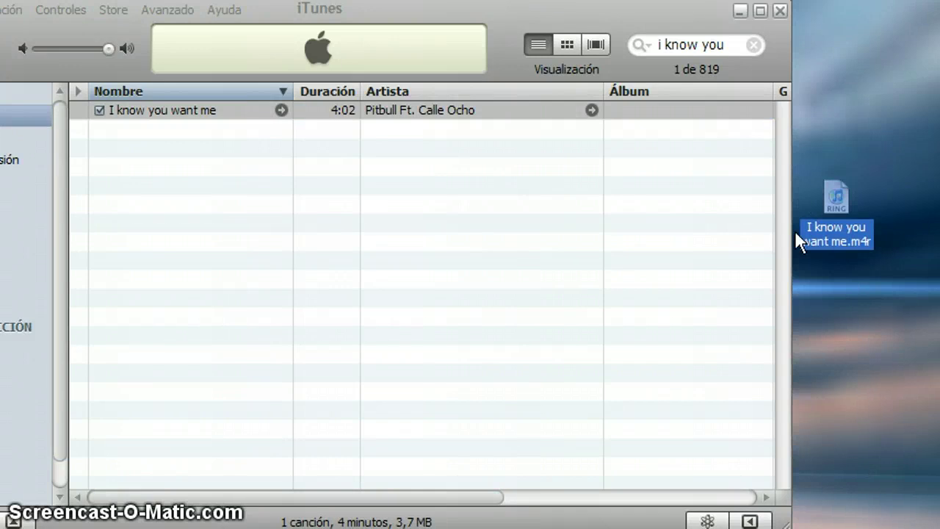
double_click(842, 236)
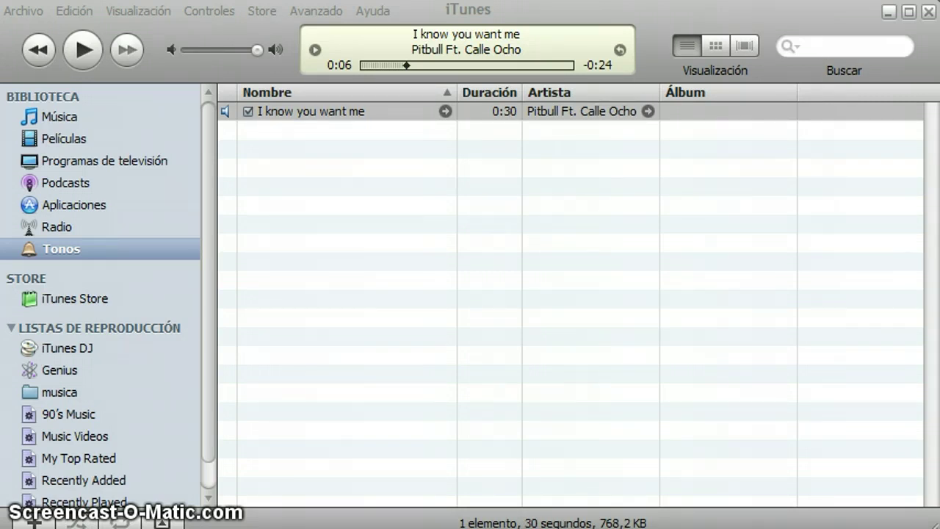
Disable the custom end time (Final) of the original "I know you want me" in My Top Rated and save the options
drag(210, 413, 209, 442)
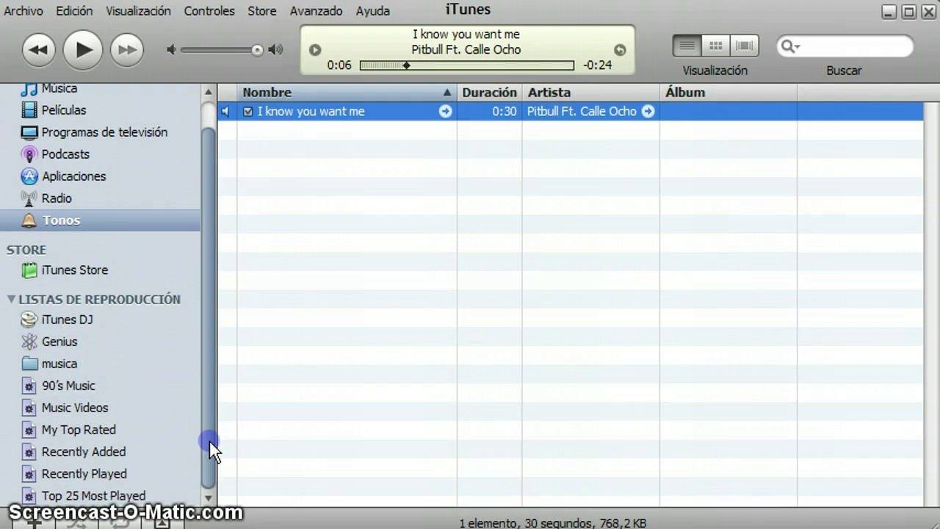
click(94, 429)
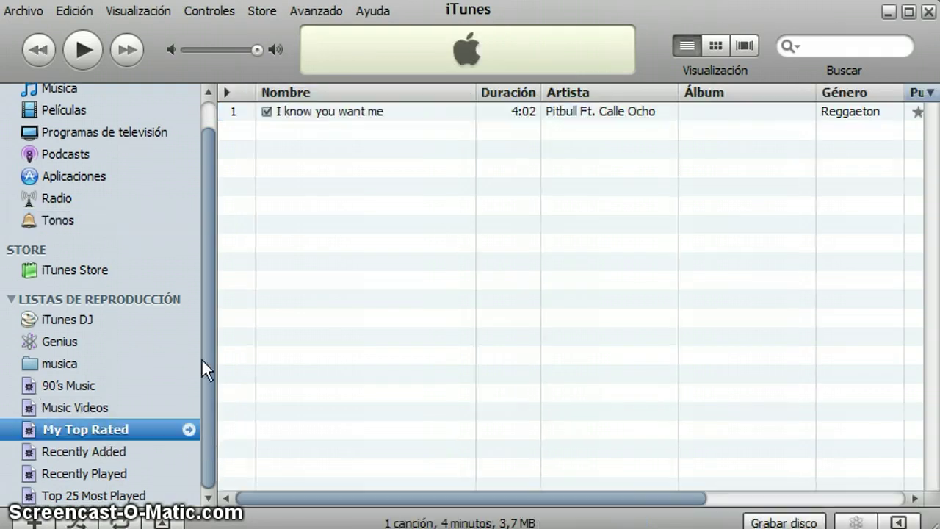
click(343, 114)
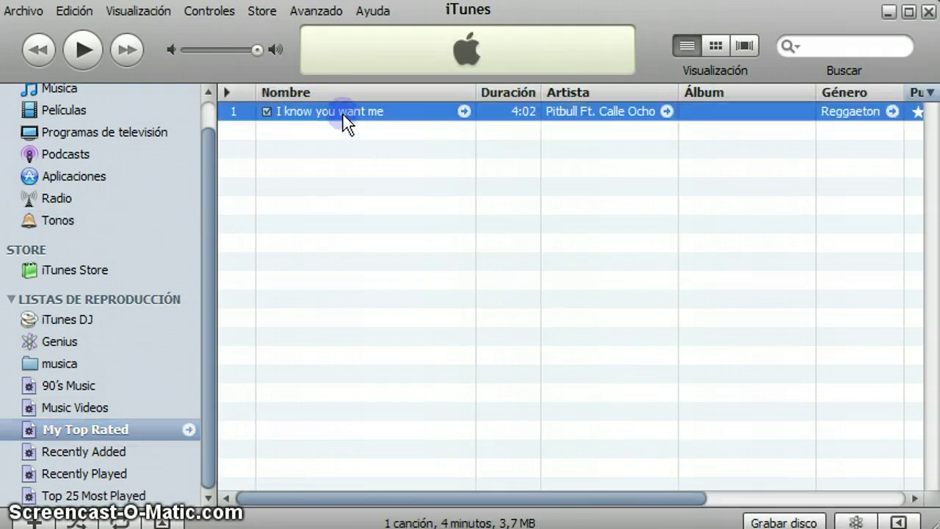
right_click(339, 112)
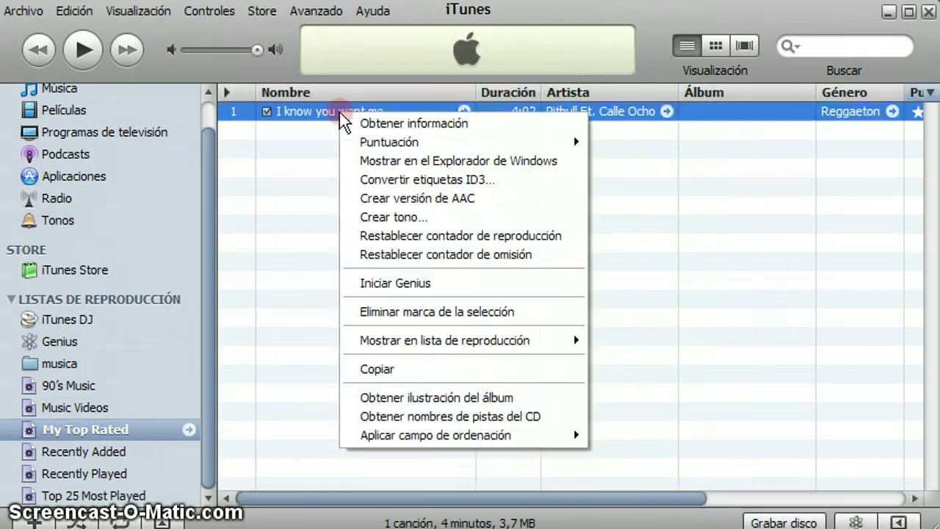
click(378, 124)
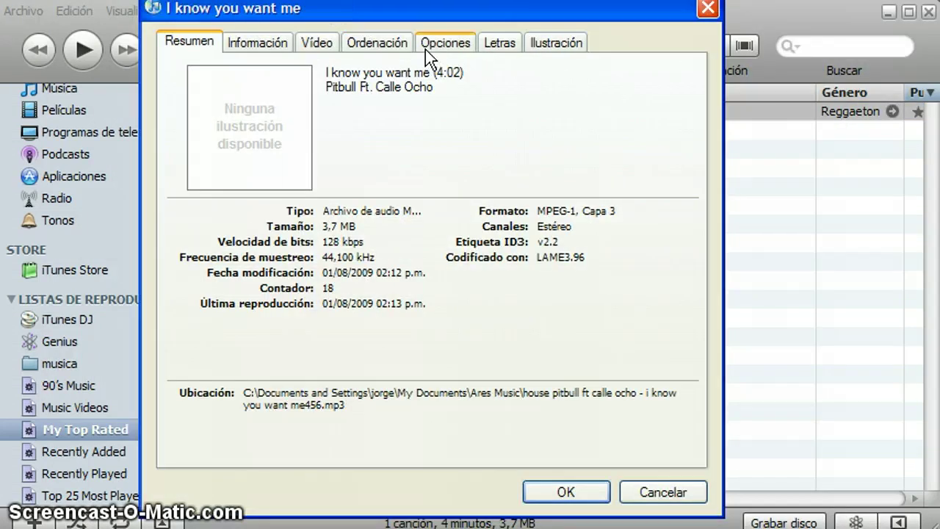
click(426, 48)
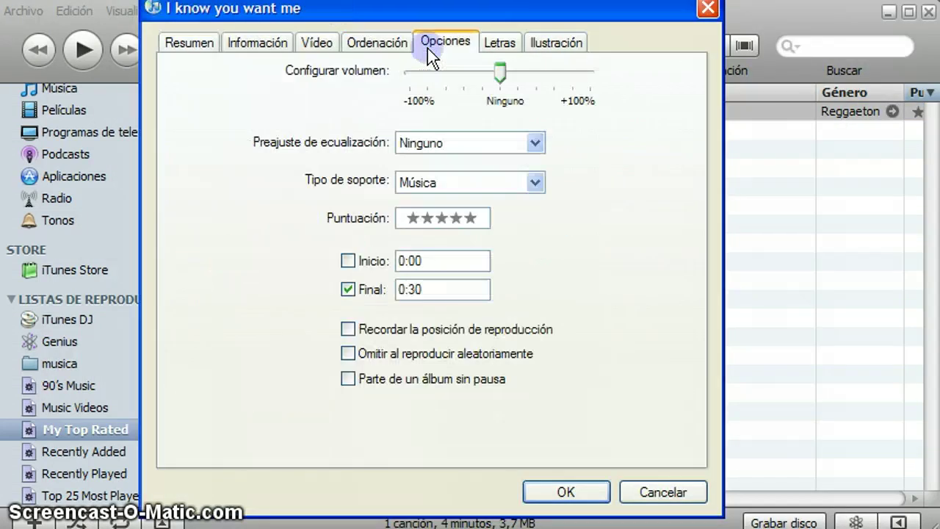
click(352, 292)
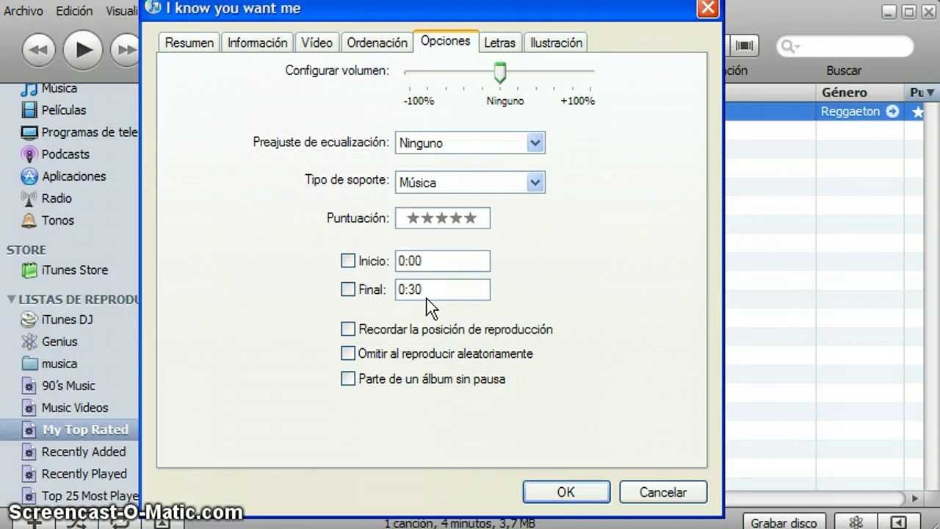
click(566, 492)
Play the original song, skip past the 0:30 mark to check that playback continues, and pause it
click(330, 110)
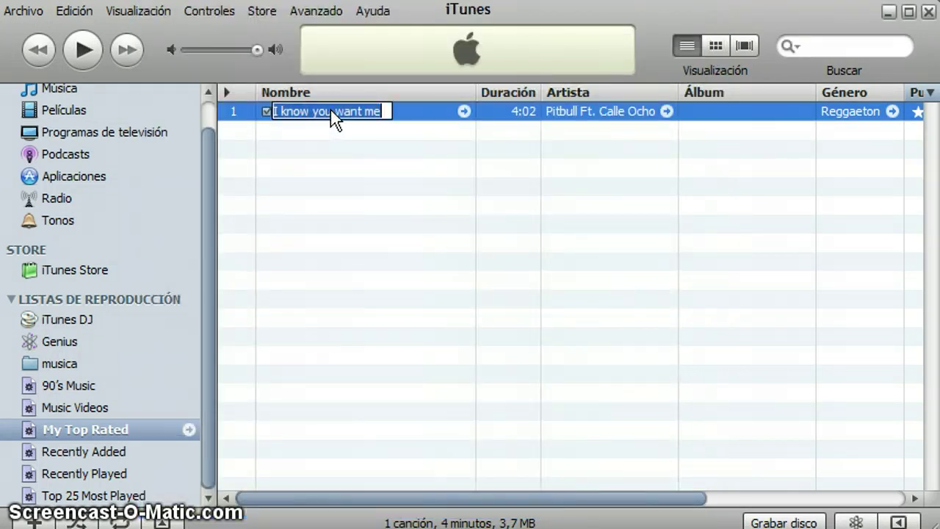
click(392, 154)
click(368, 116)
double_click(368, 116)
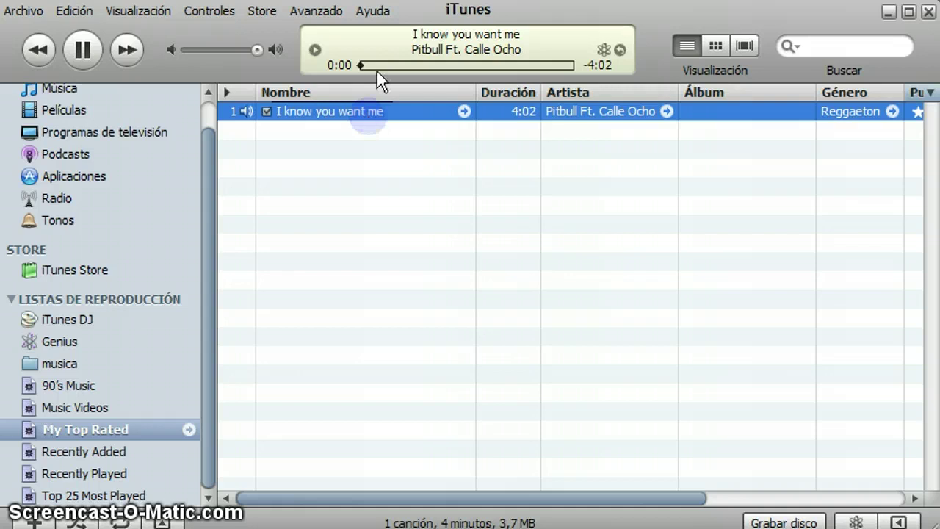
drag(364, 65, 395, 65)
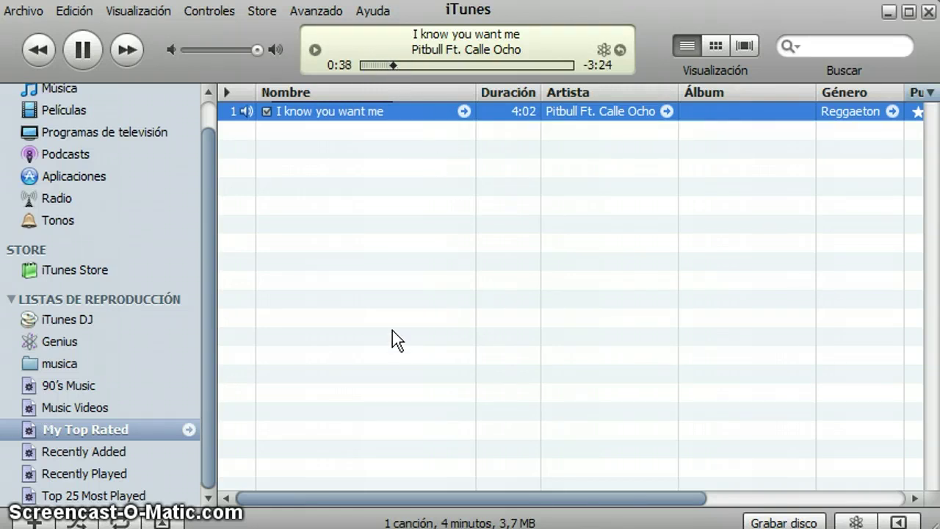
click(88, 44)
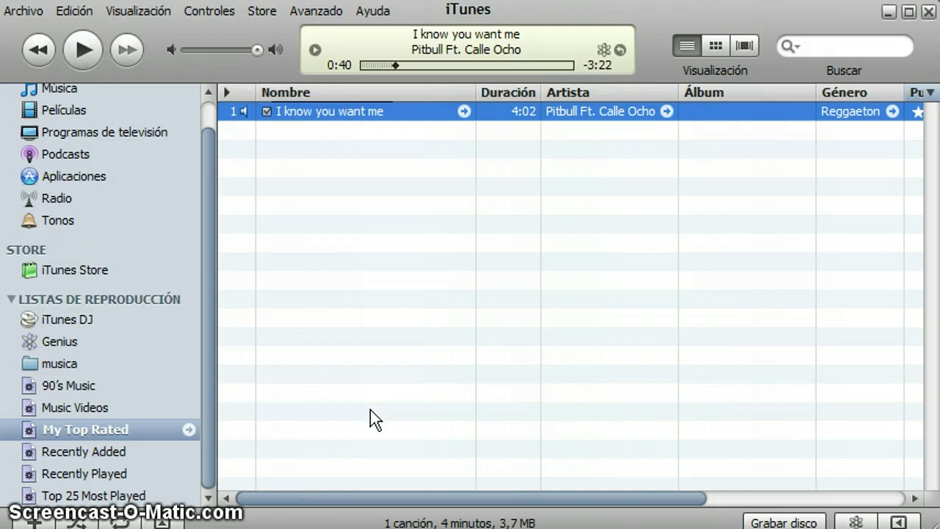